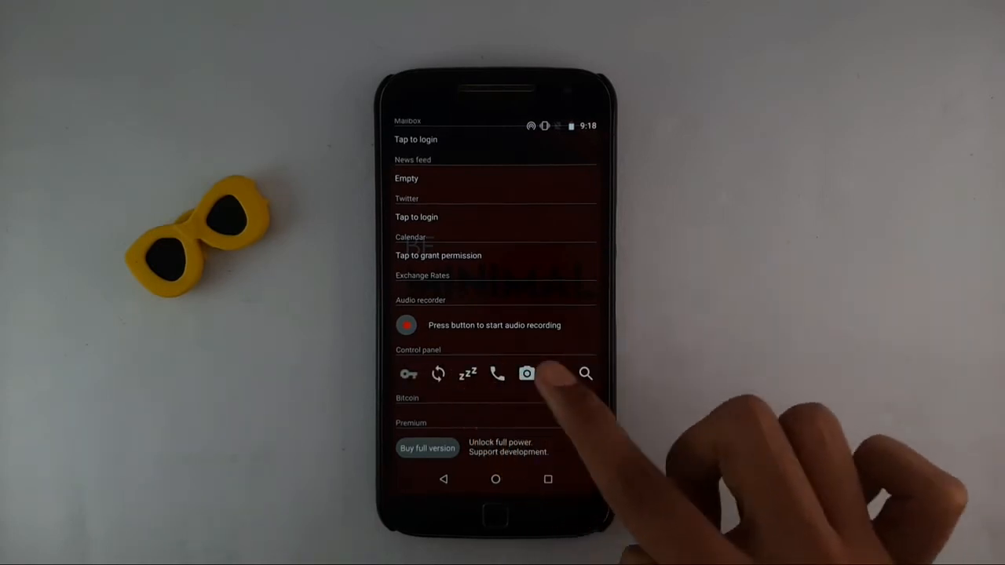
# - Swipe the Control panel icon row and tap the volume icon to set sound to vibrate
pyautogui.moveTo(463, 374); pyautogui.dragTo(577, 373)
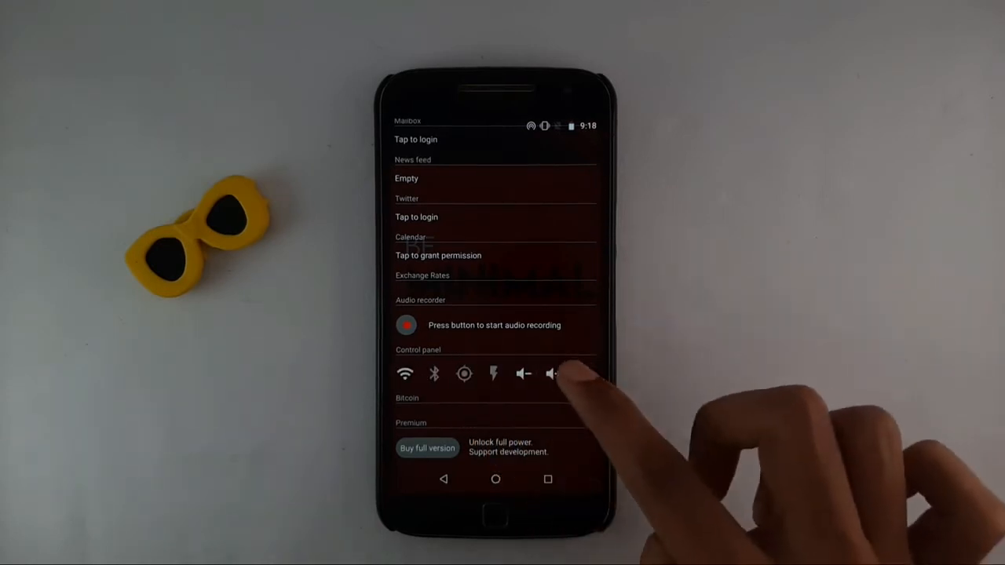
pyautogui.click(553, 374)
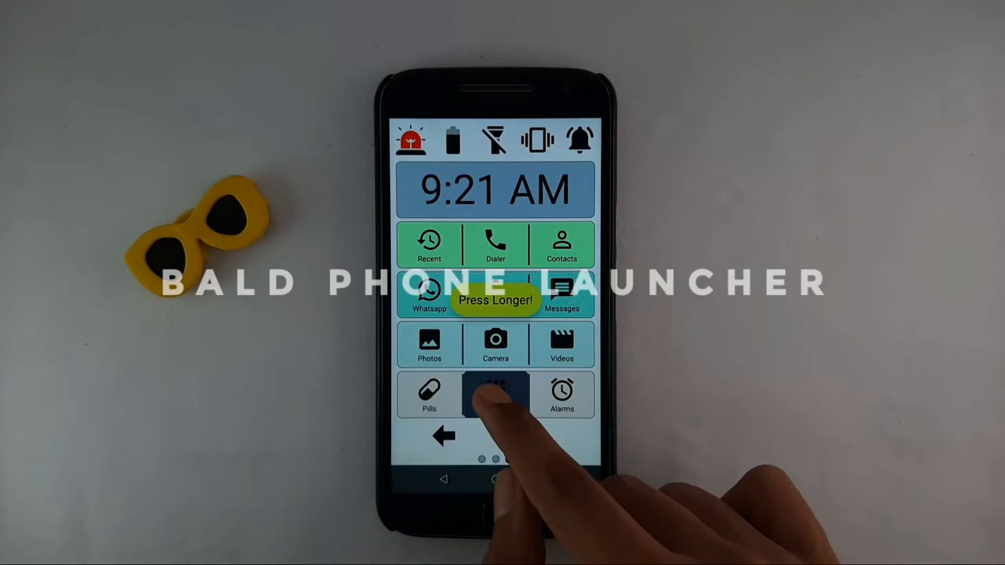
# - Briefly view the Apps list, then browse the home pages (Notes, Settings/Chrome) back to the tile grid
pyautogui.click(495, 397)
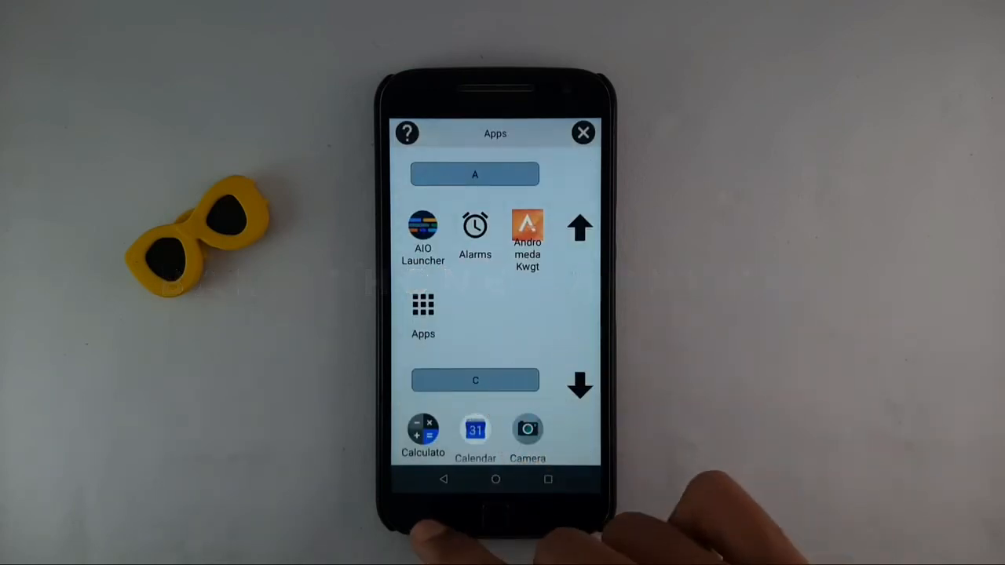
pyautogui.click(444, 480)
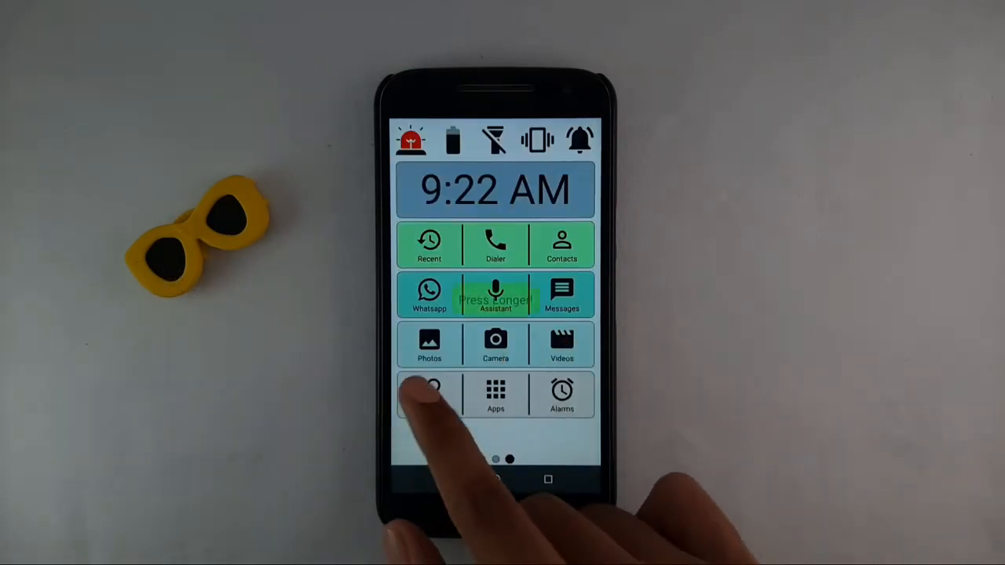
pyautogui.moveTo(550, 440); pyautogui.dragTo(428, 448)
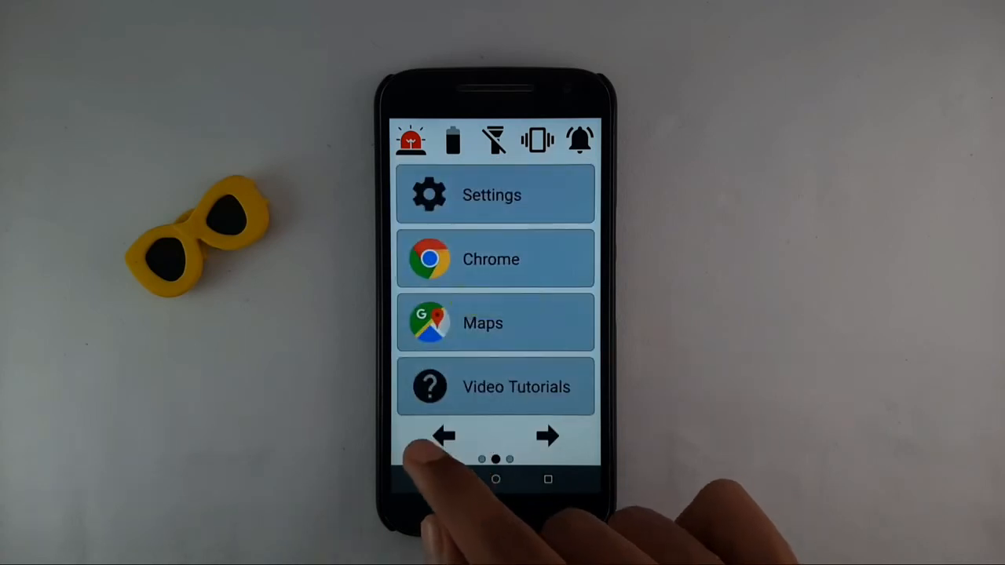
pyautogui.click(440, 439)
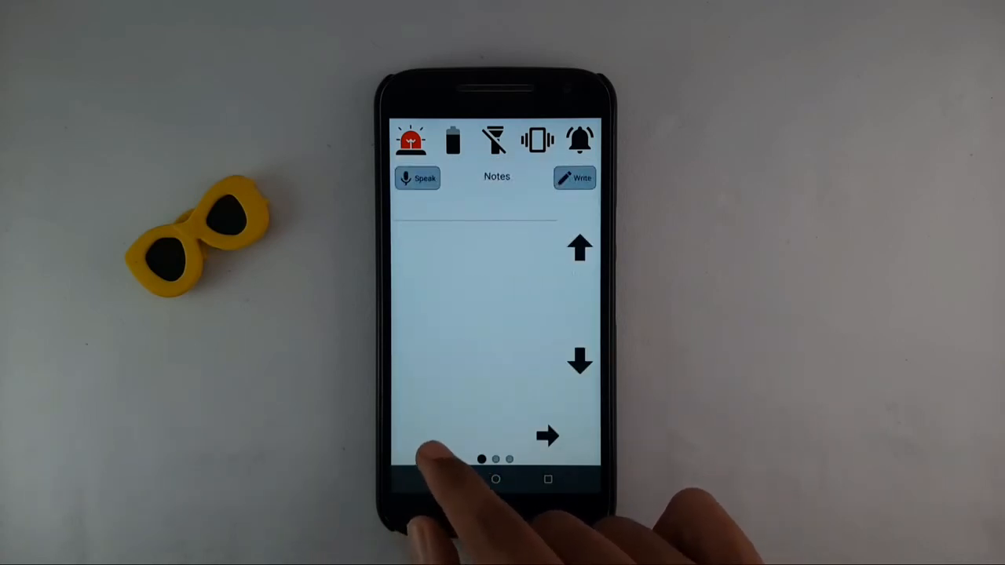
pyautogui.click(550, 439)
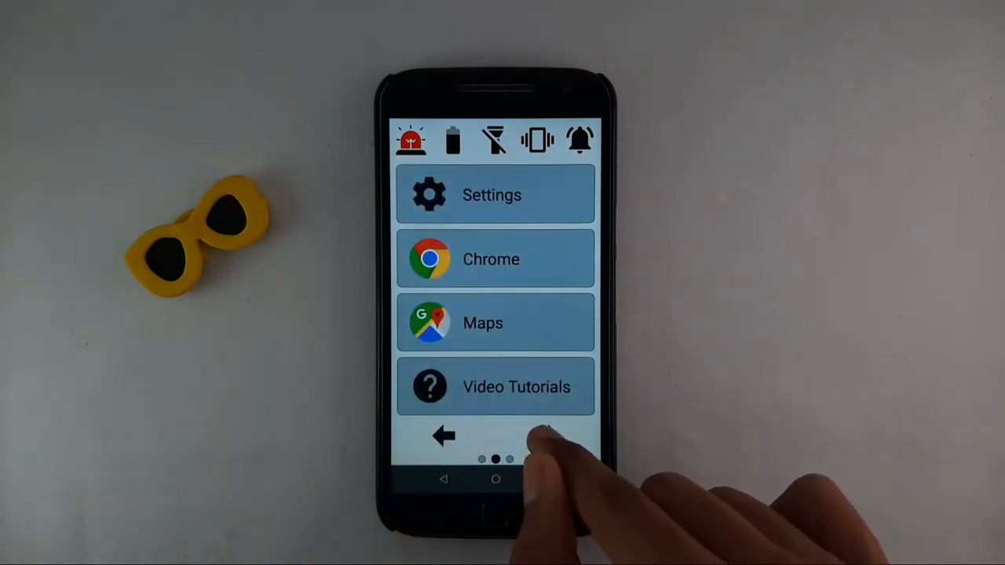
pyautogui.click(550, 439)
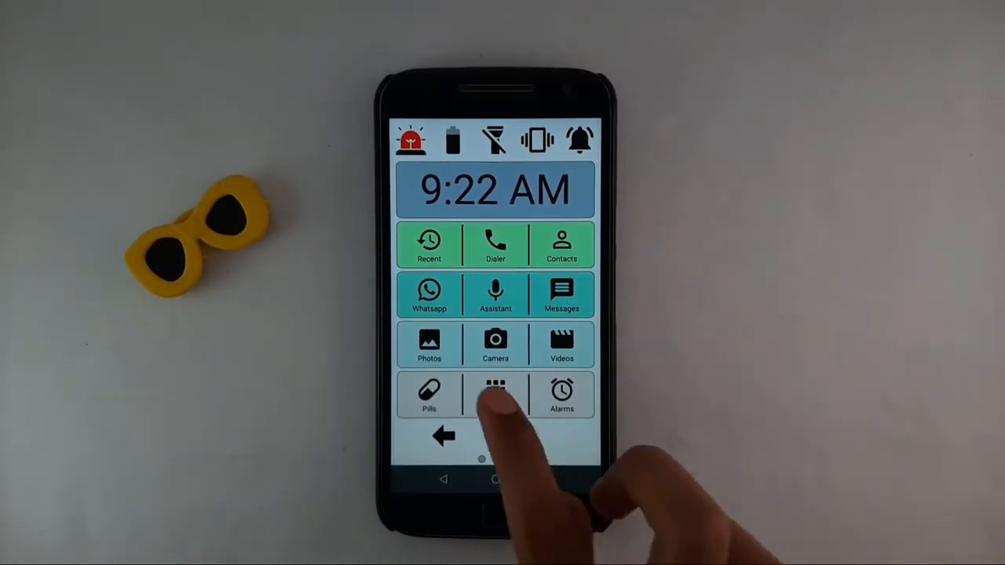
# - Scroll the alphabetical app list down to the N and P sections, then return to the home grid
pyautogui.click(496, 393)
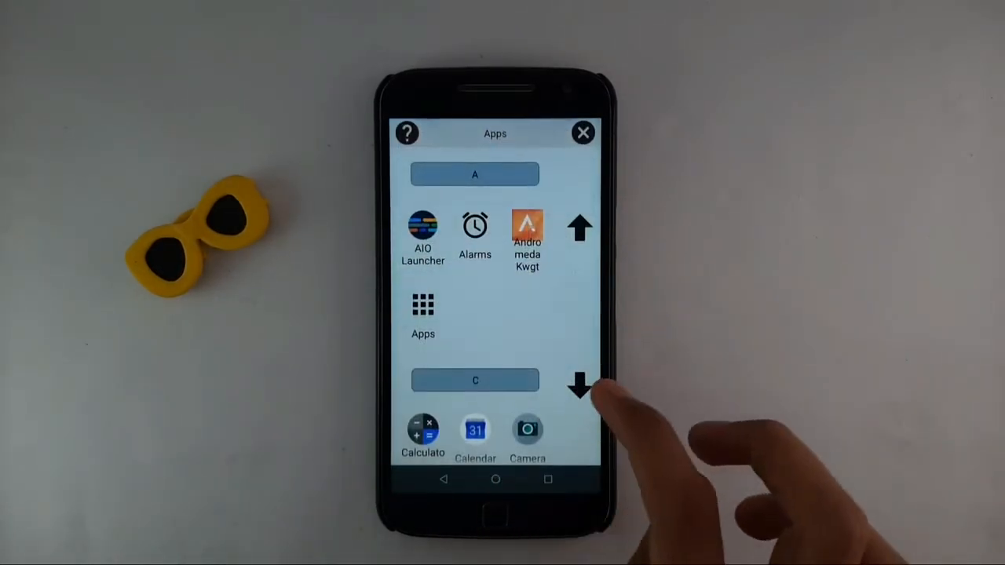
pyautogui.click(580, 385)
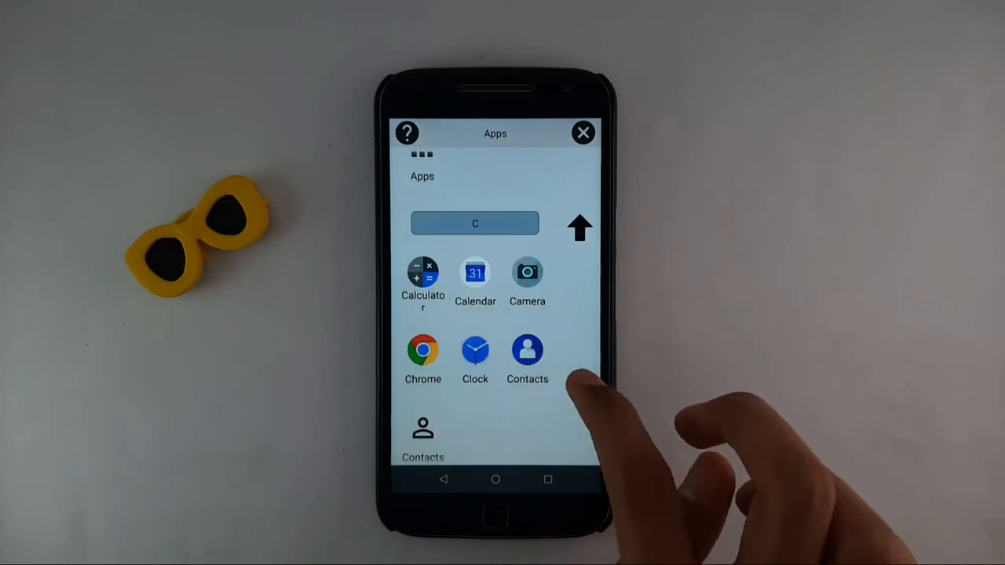
pyautogui.click(580, 385)
pyautogui.click(580, 385)
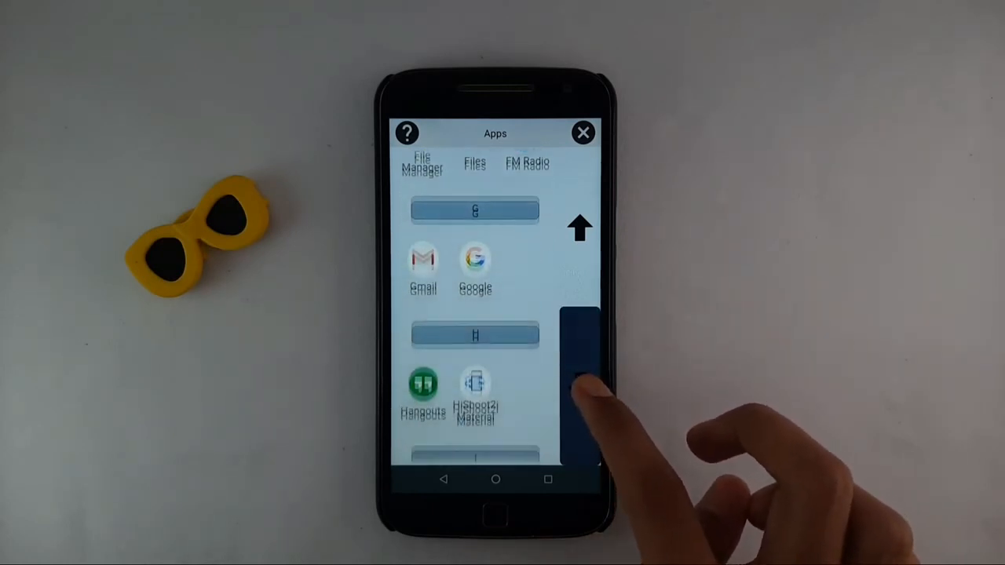
pyautogui.click(580, 384)
pyautogui.click(579, 385)
pyautogui.click(580, 385)
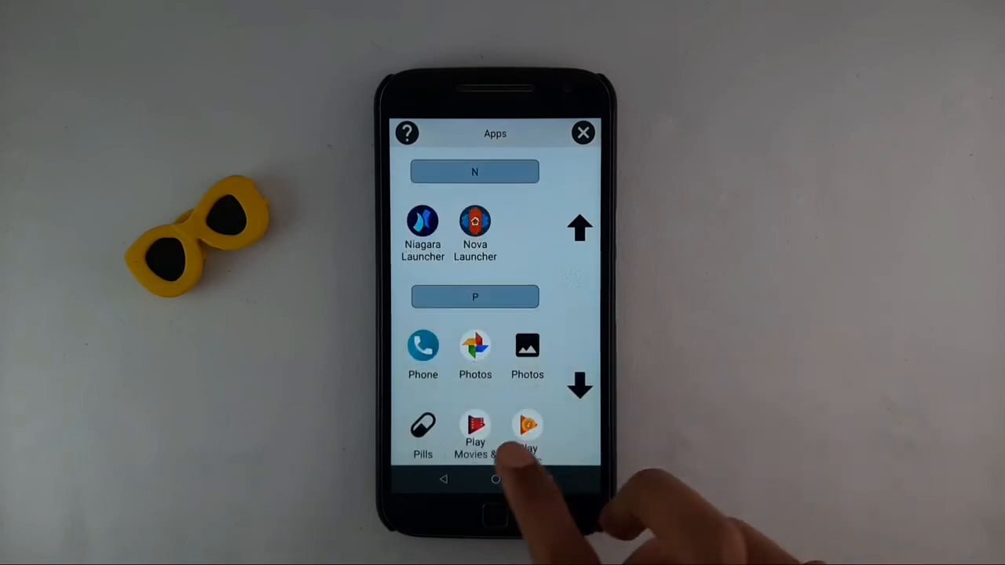
pyautogui.click(444, 479)
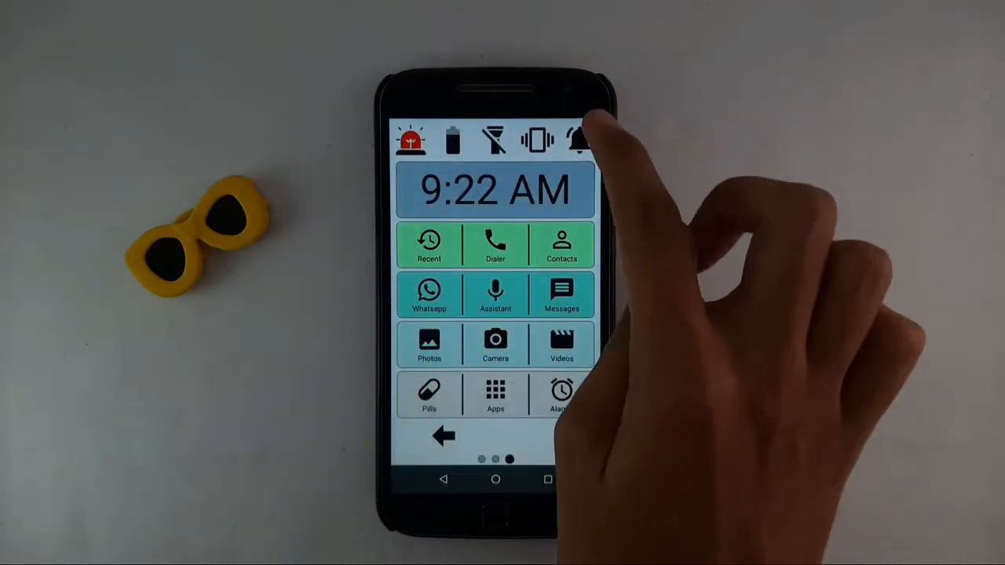